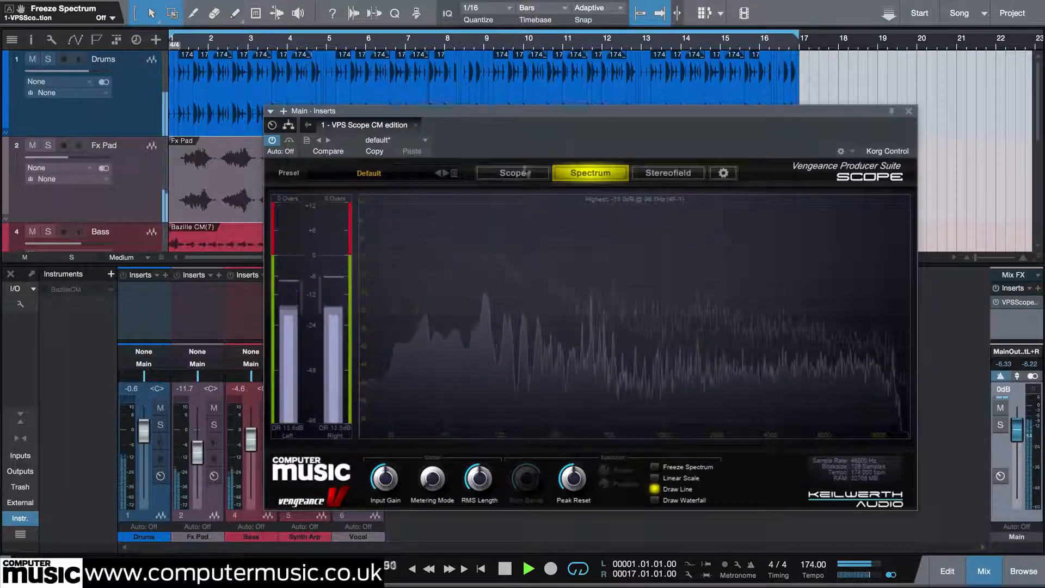
# Examine the full mix in VPS Scope's Scope, Stereofield and Spectrum views, trying the waterfall display before restoring the line display.
pyautogui.click(515, 175)
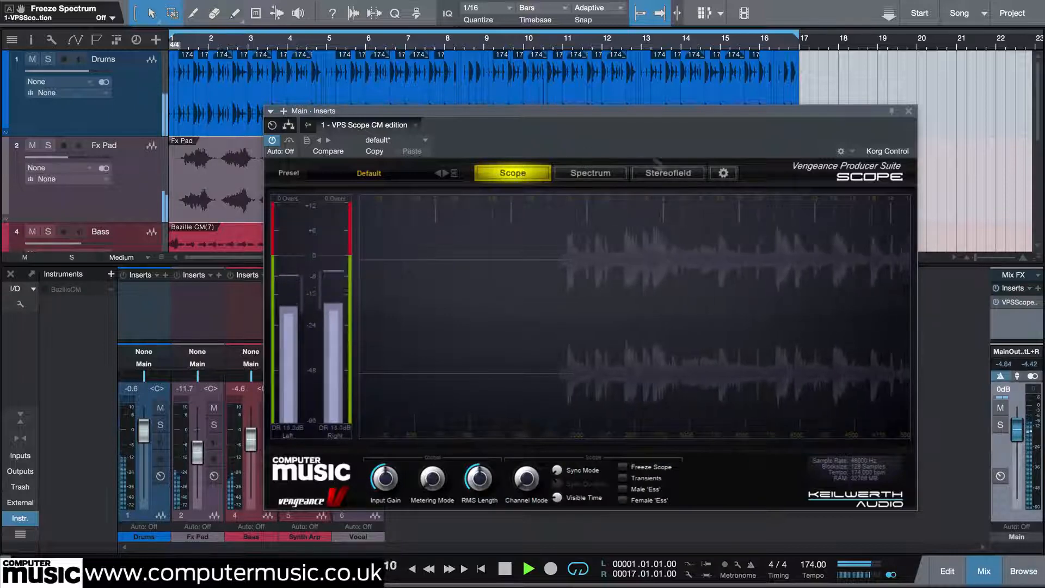
pyautogui.click(671, 175)
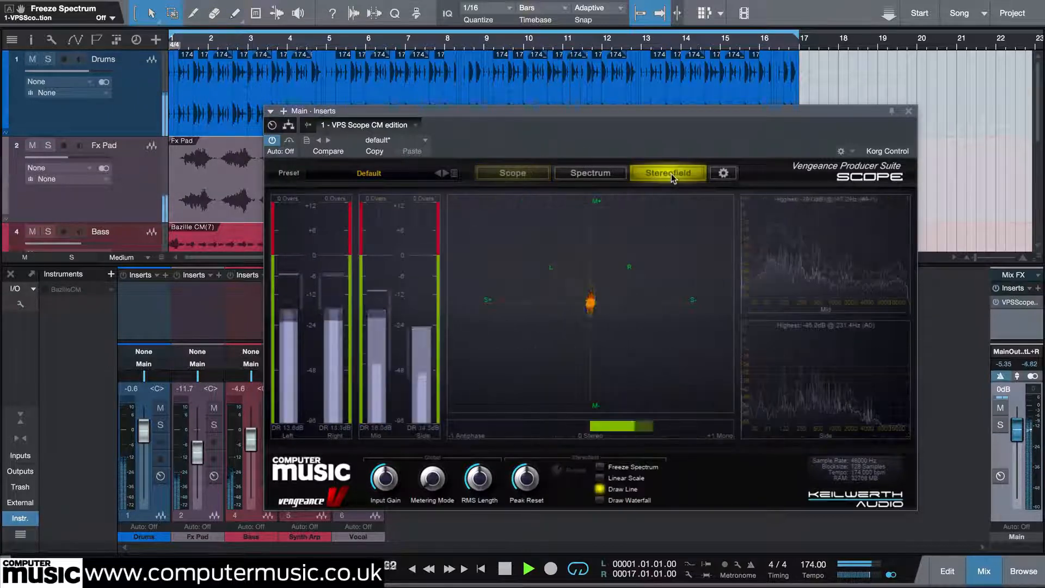
pyautogui.click(590, 173)
pyautogui.click(654, 500)
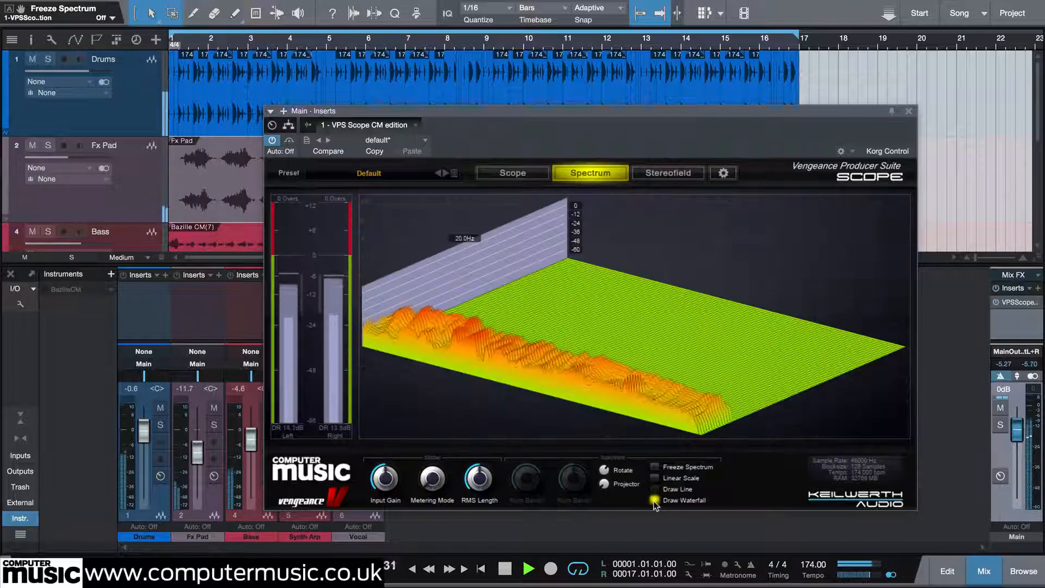
pyautogui.click(658, 175)
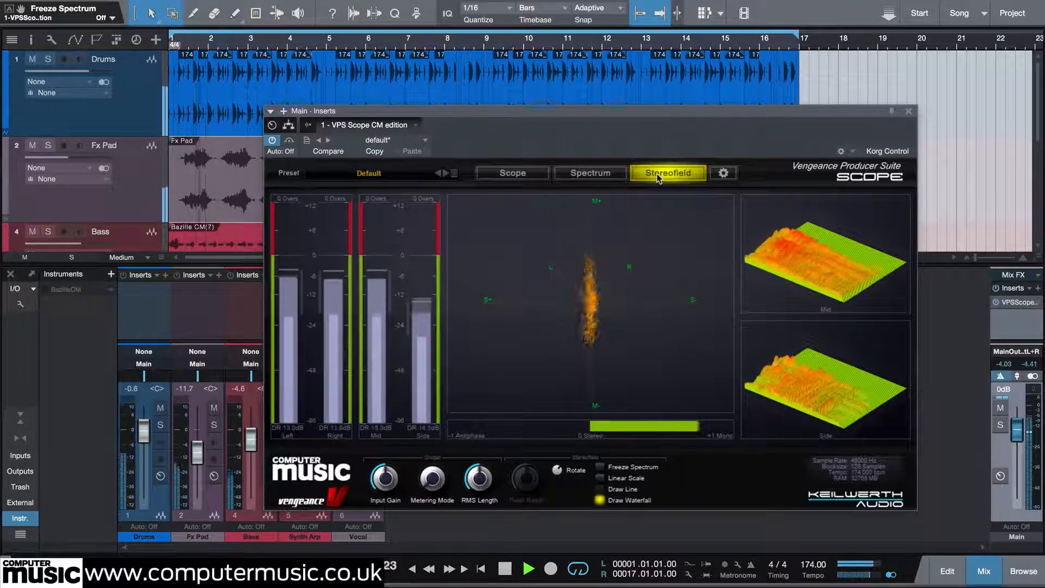
pyautogui.click(600, 489)
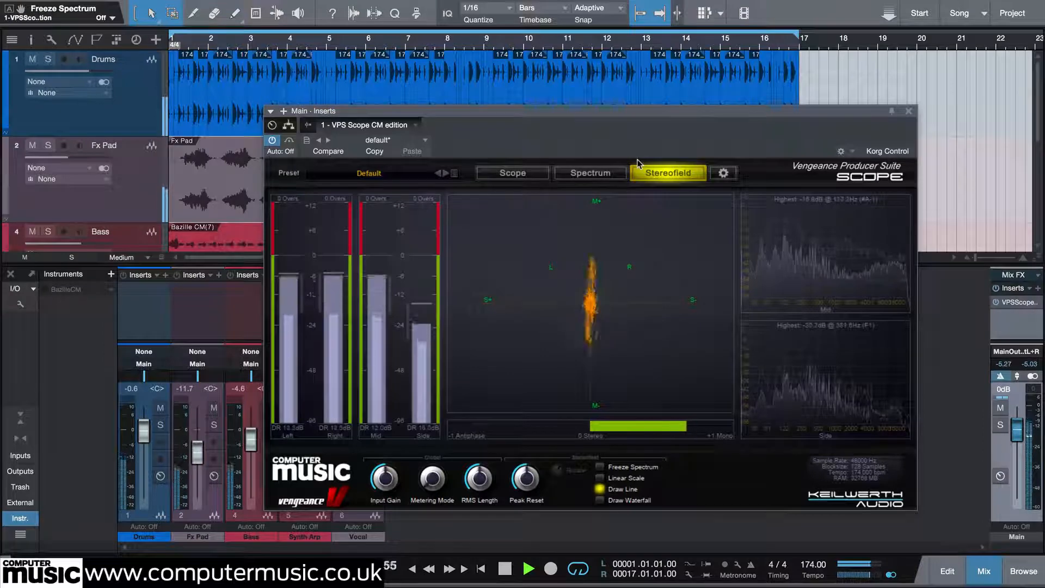
pyautogui.click(585, 174)
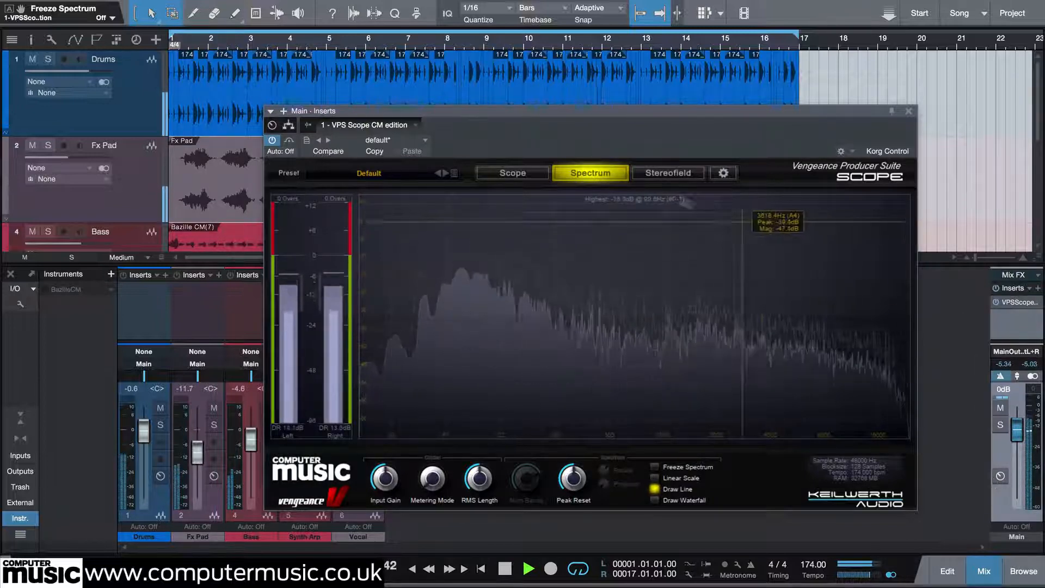
# Move the VPS Scope window clear of the mixer channels and compare the soloed Drums, Bass and Fx Pad spectra.
pyautogui.moveTo(457, 112); pyautogui.dragTo(580, 128)
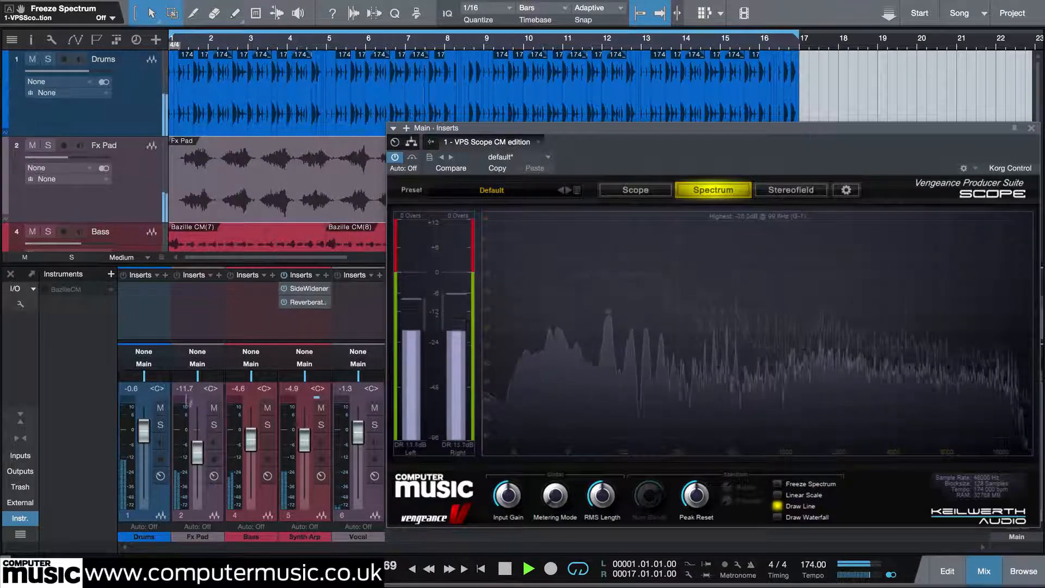
pyautogui.click(161, 429)
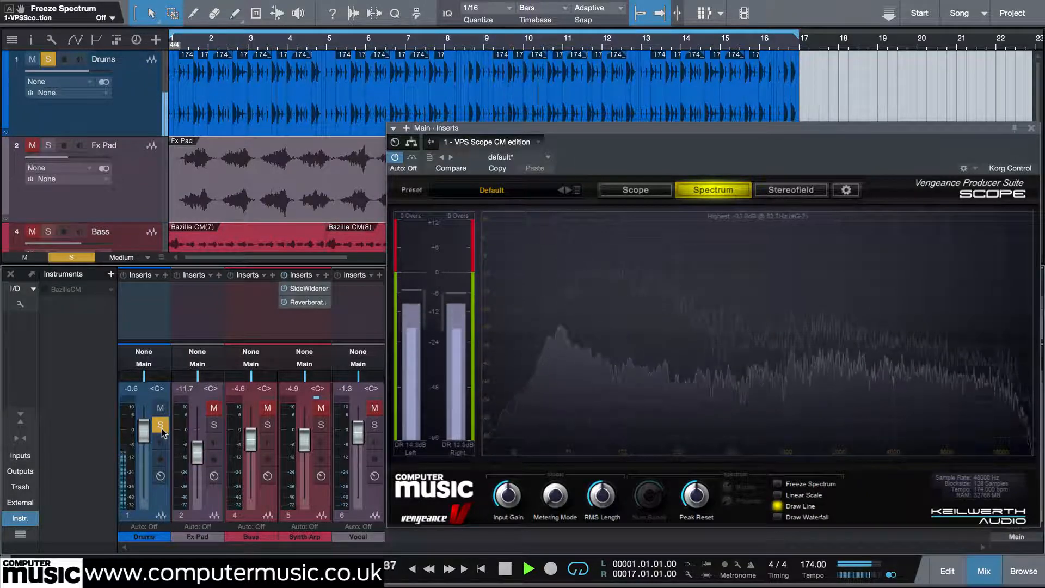
pyautogui.click(214, 425)
pyautogui.click(214, 425)
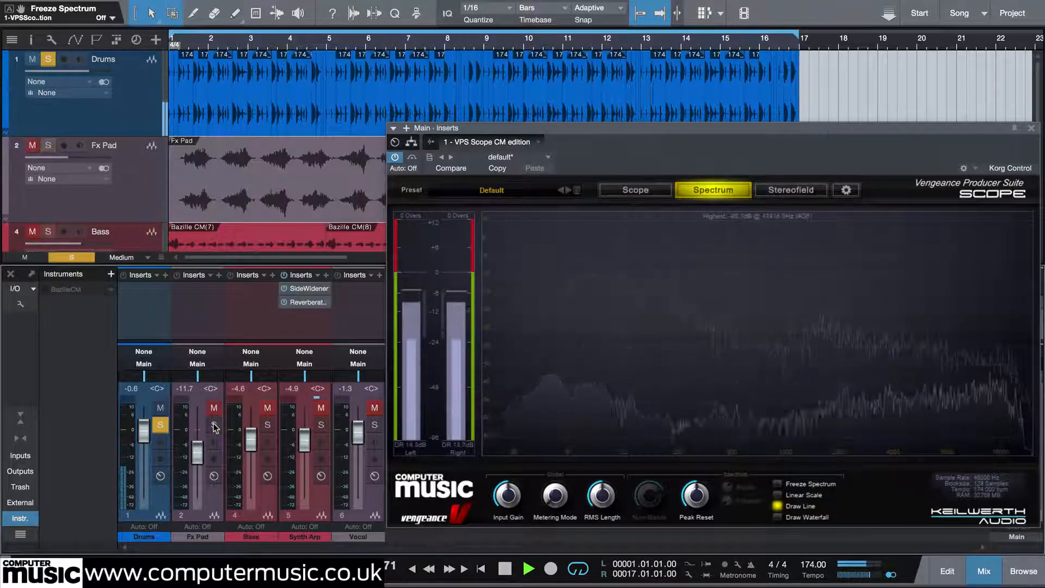
pyautogui.click(267, 425)
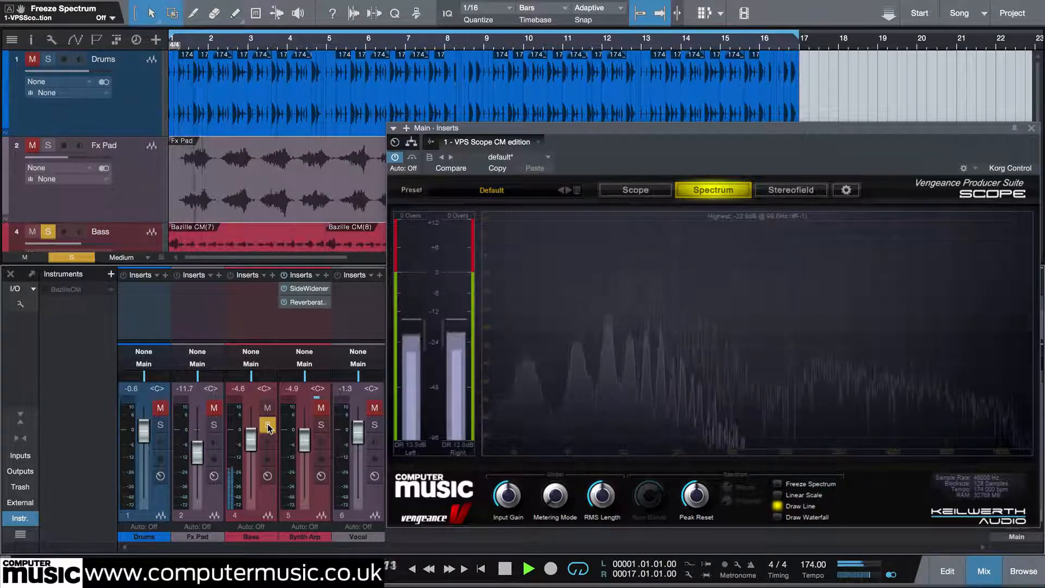
pyautogui.click(214, 425)
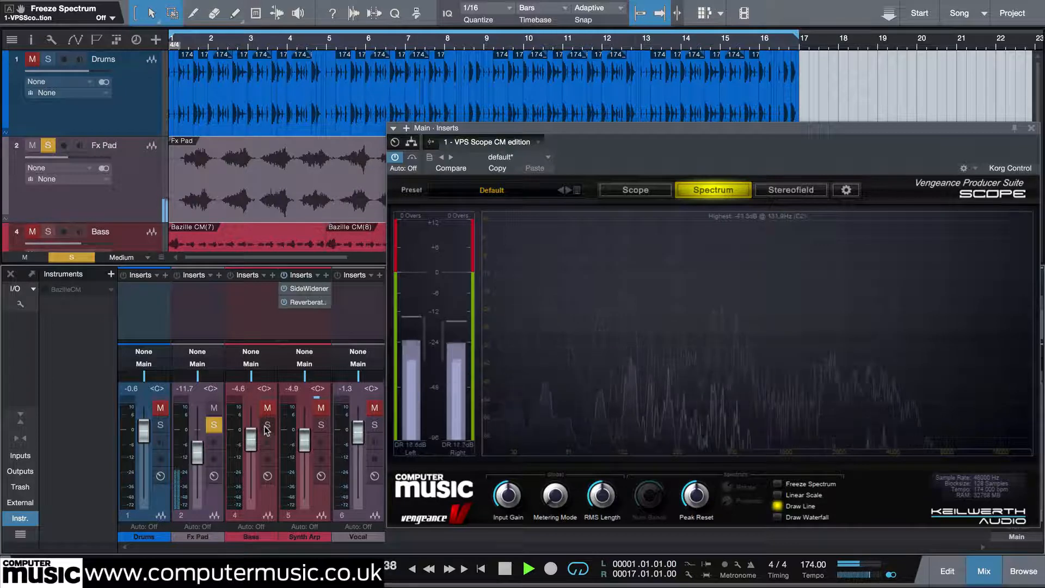
# Inspect the soloed Fx Pad, Bass, Synth Arp and Vocal channels in turn, alternating between the Stereofield and Spectrum views.
pyautogui.click(786, 191)
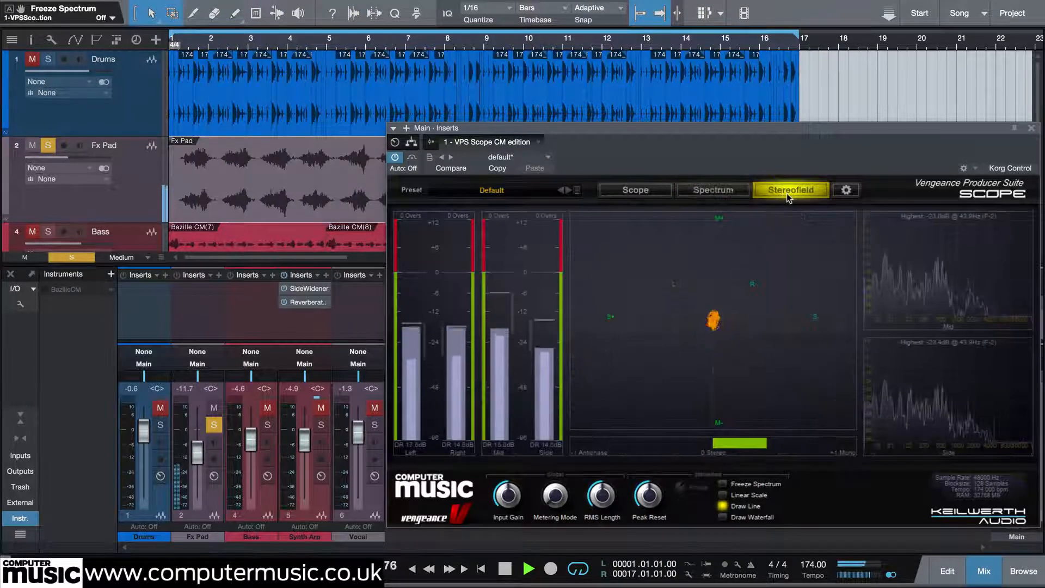
pyautogui.keyDown('alt'); pyautogui.click(268, 425); pyautogui.keyUp('alt')
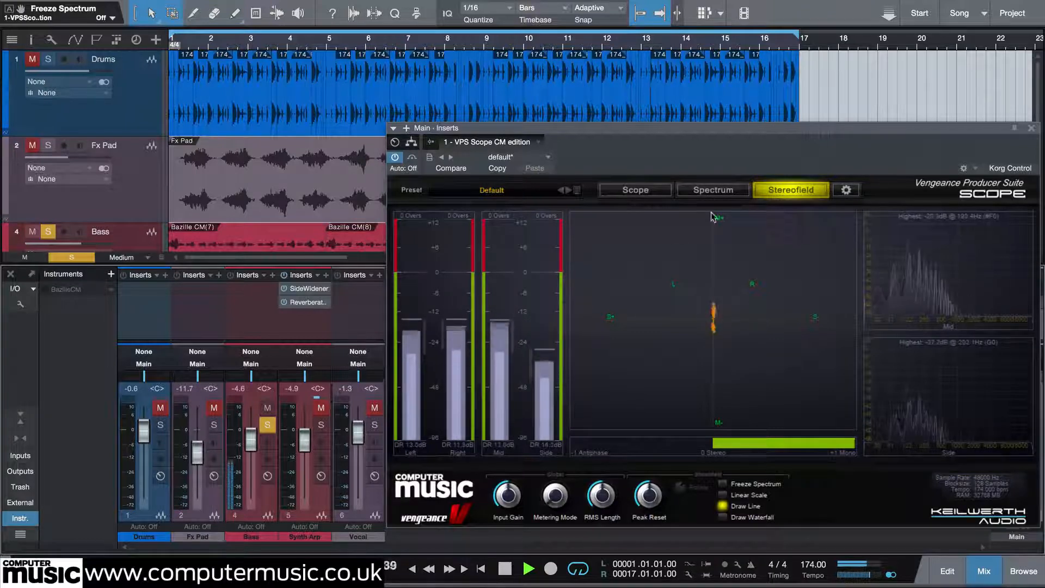
pyautogui.click(710, 190)
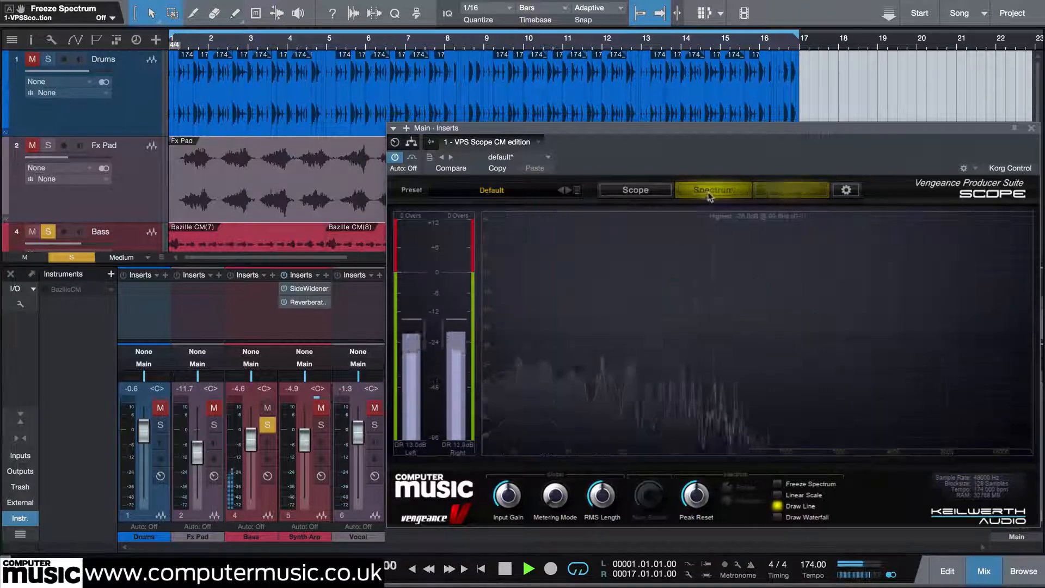
pyautogui.keyDown('alt'); pyautogui.click(320, 426); pyautogui.keyUp('alt')
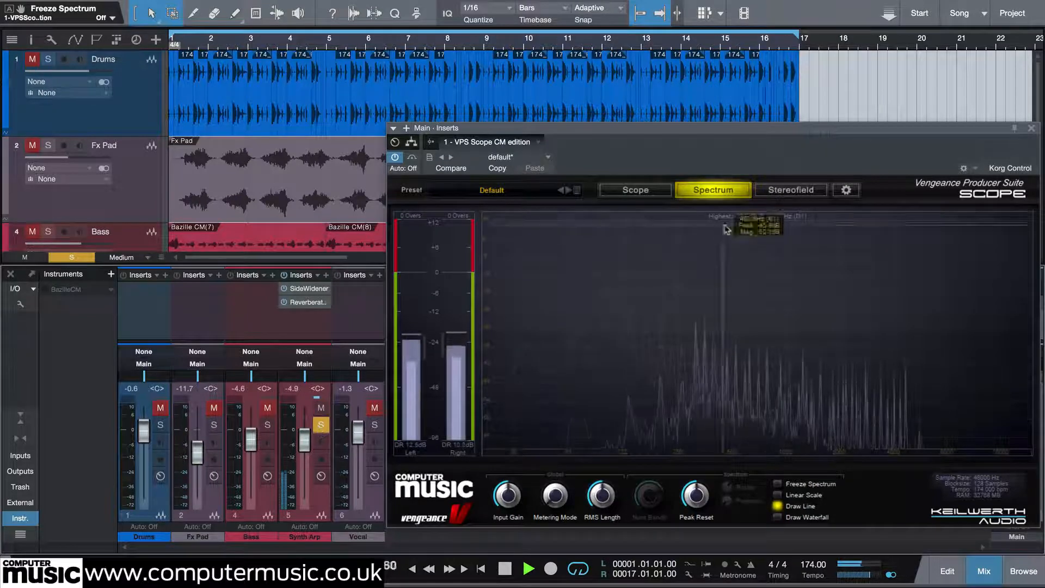
pyautogui.click(781, 191)
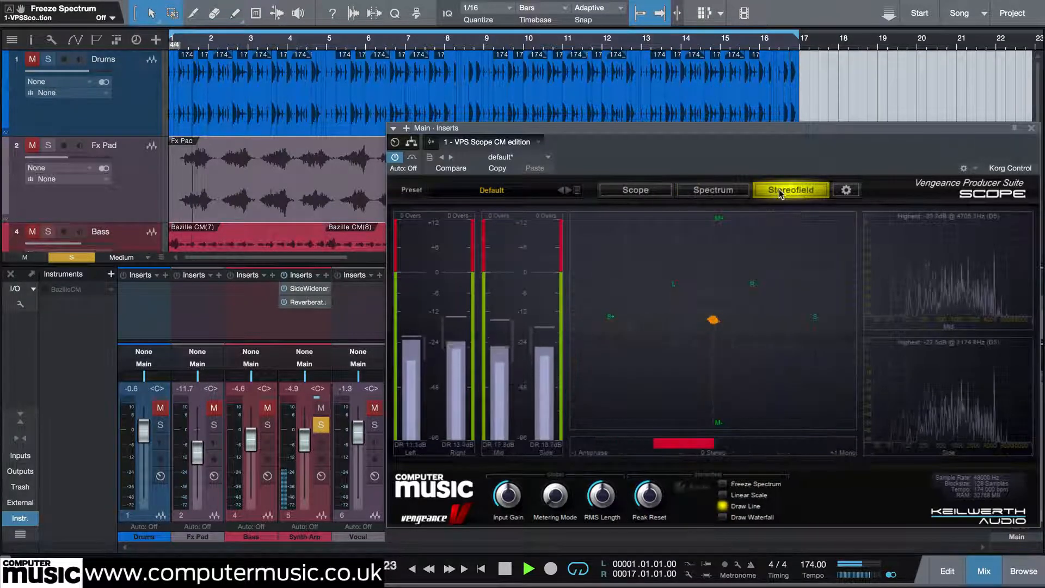
pyautogui.keyDown('alt'); pyautogui.click(374, 427); pyautogui.keyUp('alt')
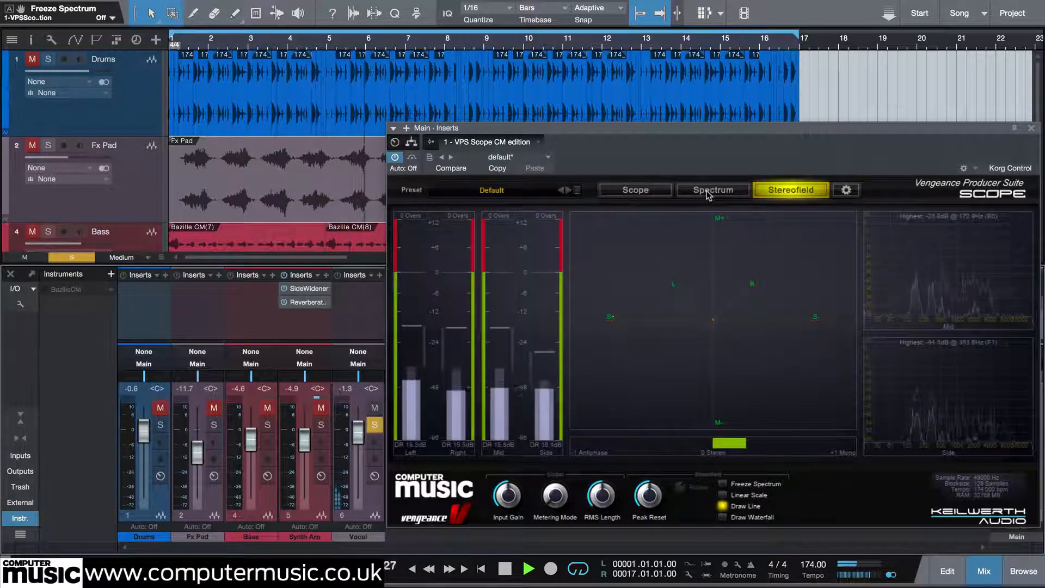
pyautogui.click(706, 191)
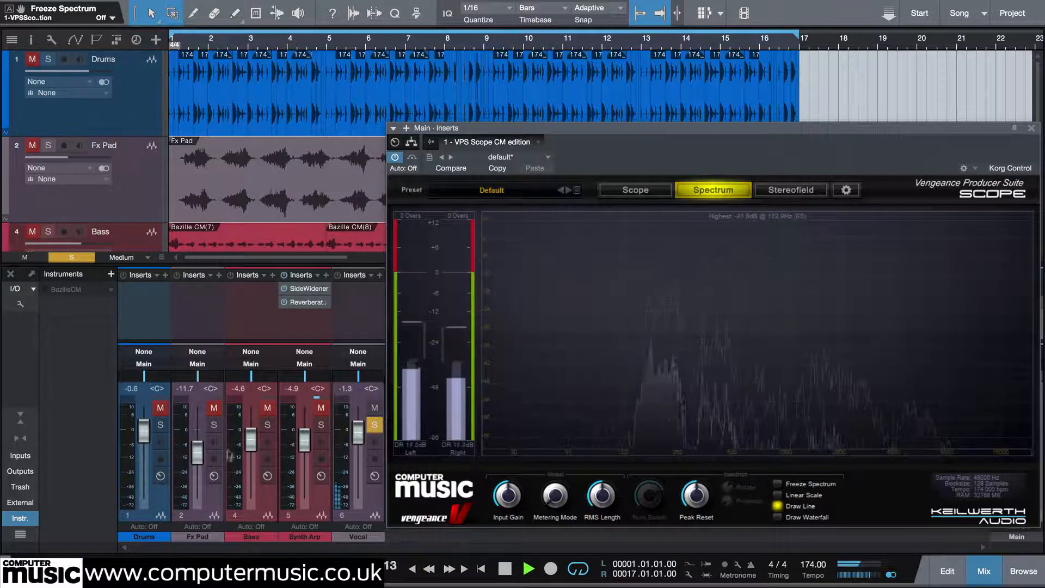
# Review the Fx Pad spectrum again, then check the Bass and Synth Arp channels for spectral content and stereo width.
pyautogui.click(214, 425)
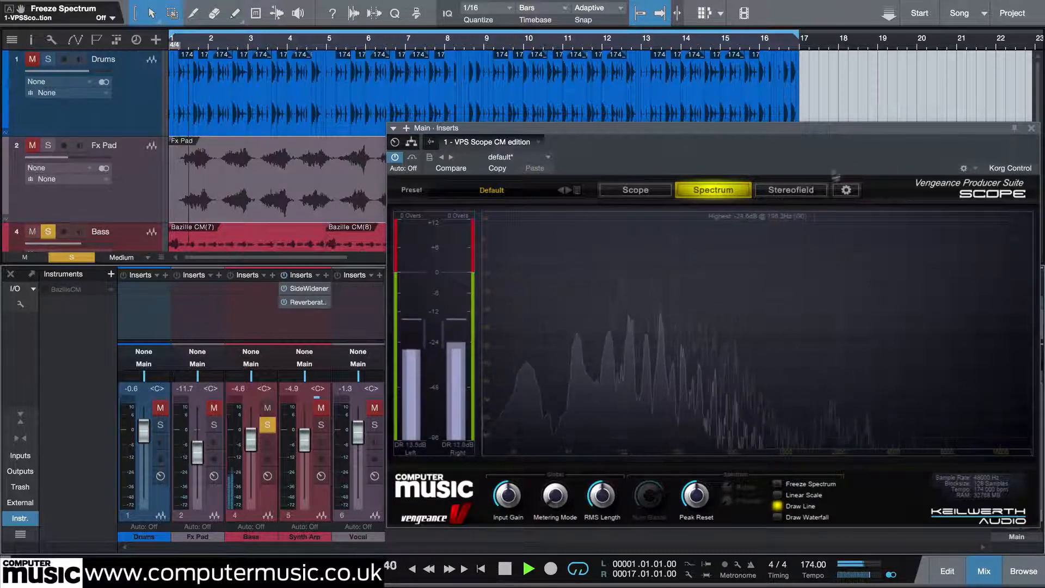
pyautogui.click(796, 191)
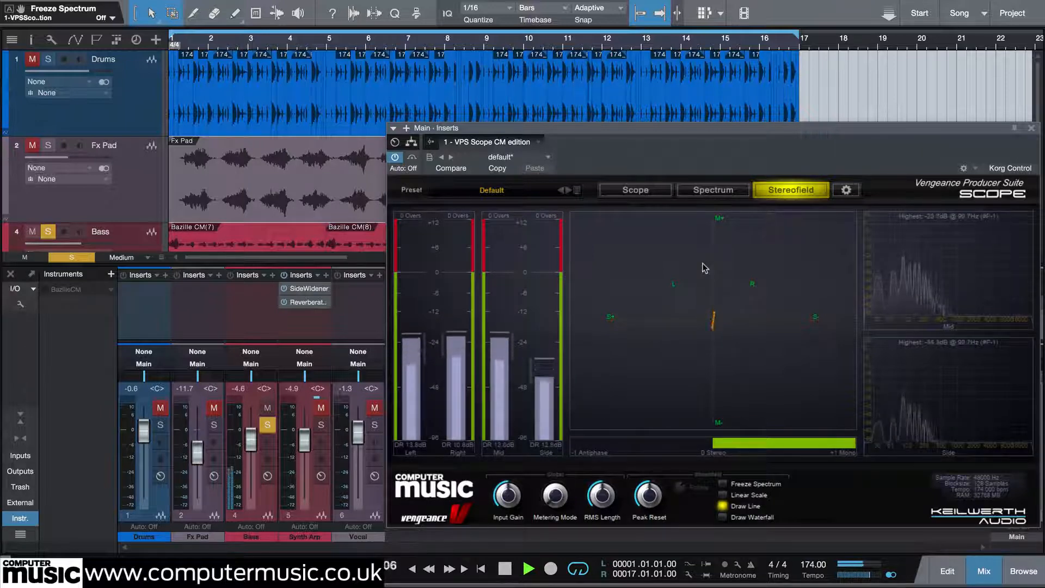
pyautogui.click(711, 190)
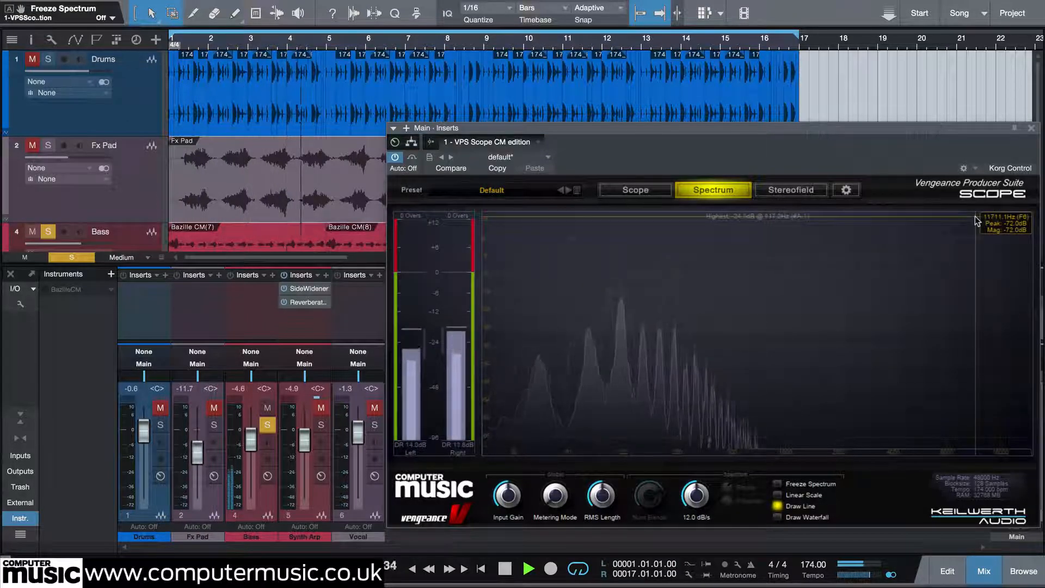
pyautogui.click(321, 426)
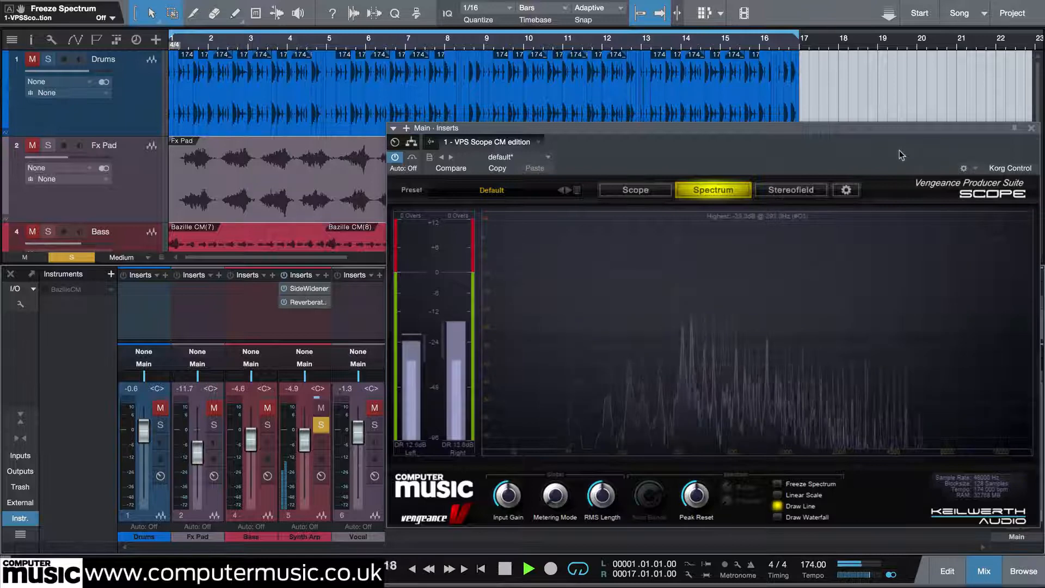
pyautogui.click(789, 197)
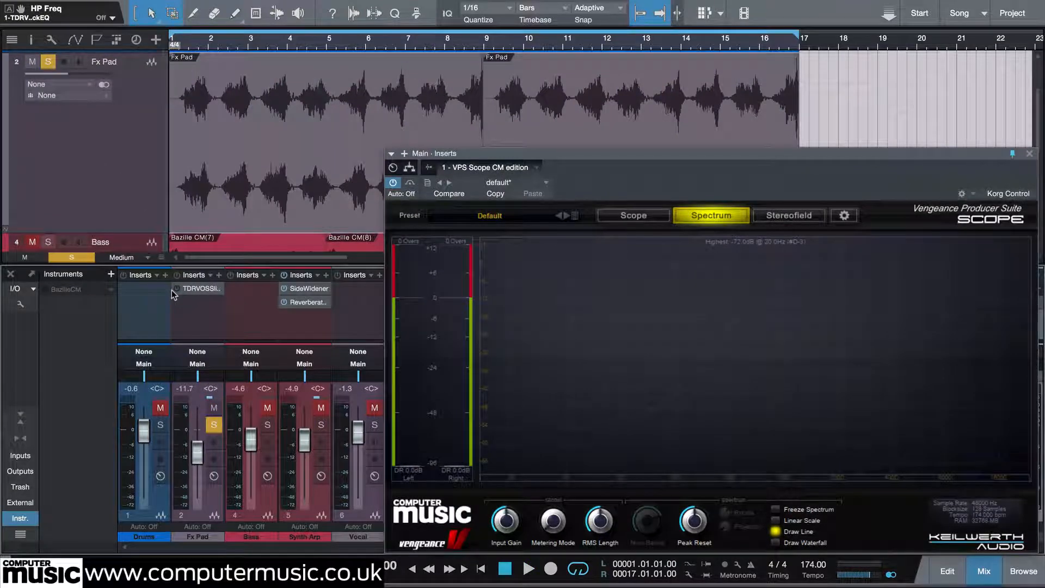
# Play the soloed Fx Pad, activate its TDR VOS SlickEQ and raise the high-pass frequency to about 299 Hz.
pyautogui.press('space')
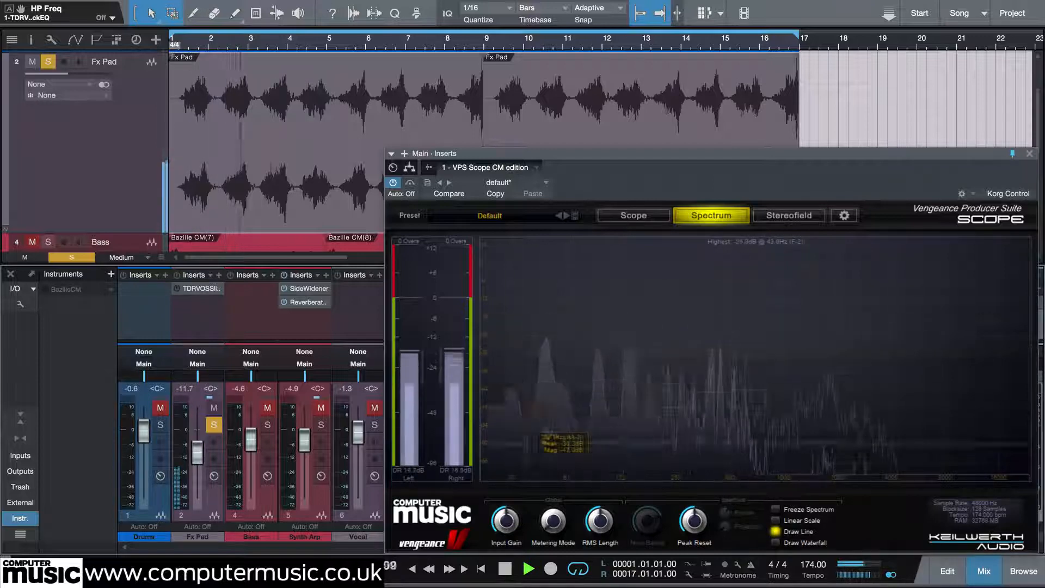
pyautogui.click(177, 290)
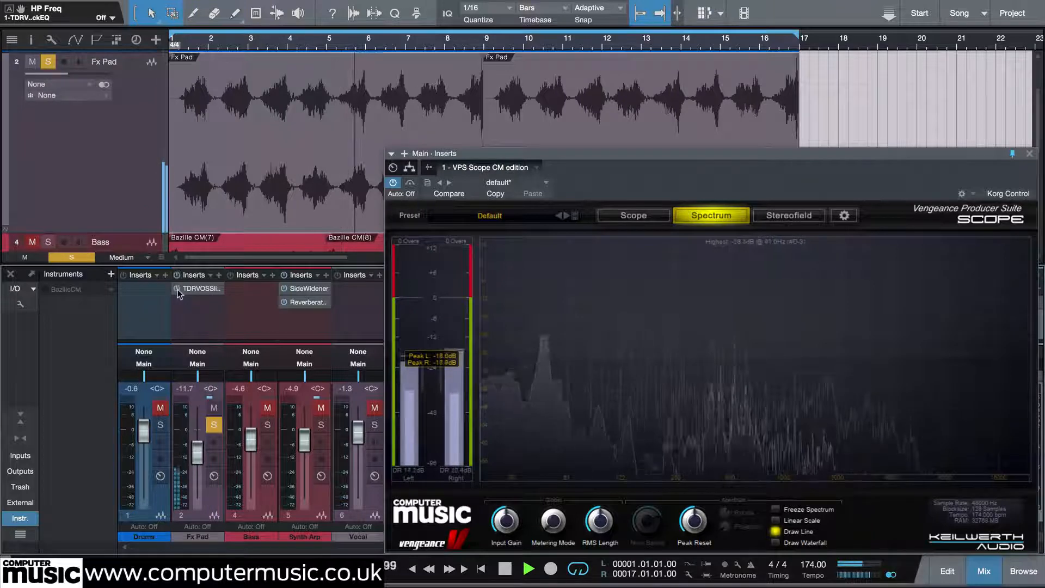
pyautogui.click(202, 289)
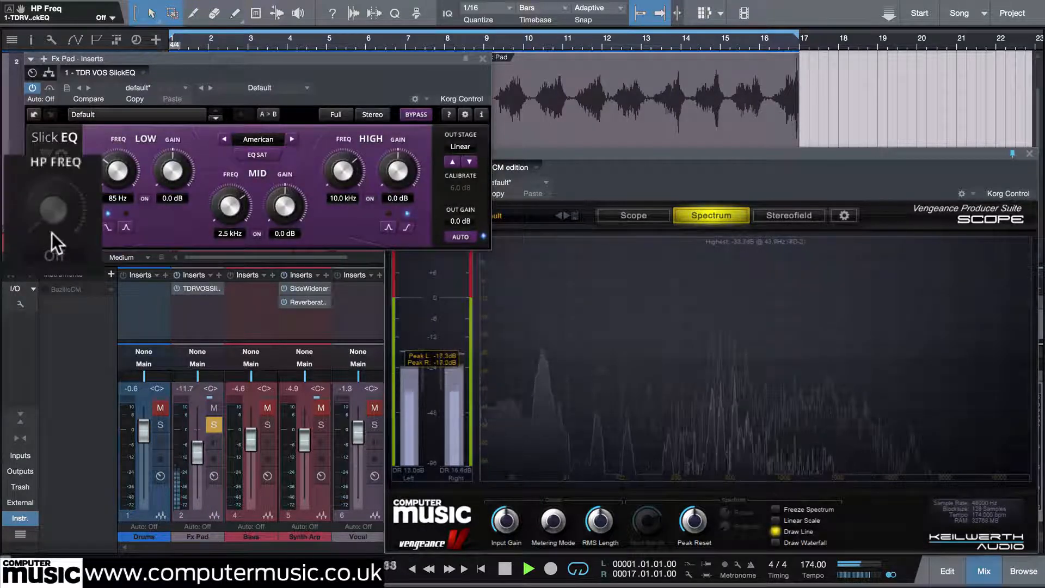
pyautogui.moveTo(52, 233); pyautogui.dragTo(52, 200)
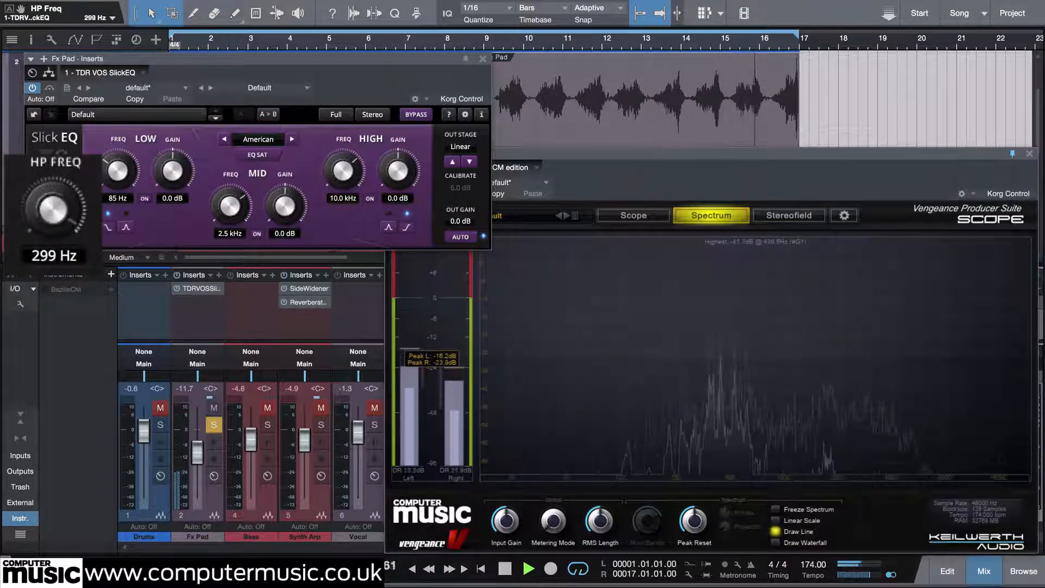
pyautogui.moveTo(54, 209); pyautogui.dragTo(53, 209)
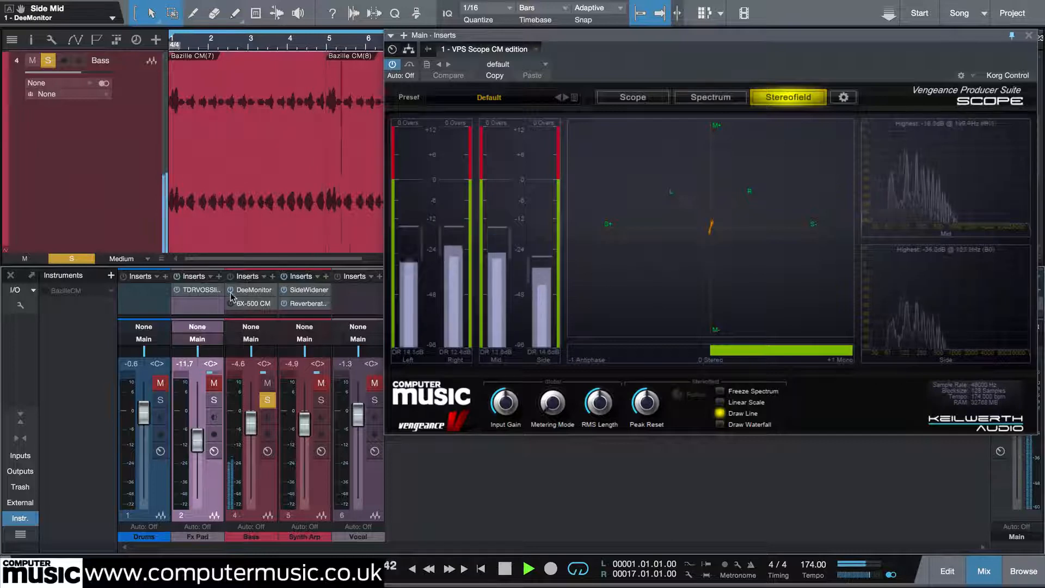
# Set DeeMonitor's side/mid balance to 0 on the Bass channel and move its window clear of the VPS Scope meters.
pyautogui.click(252, 290)
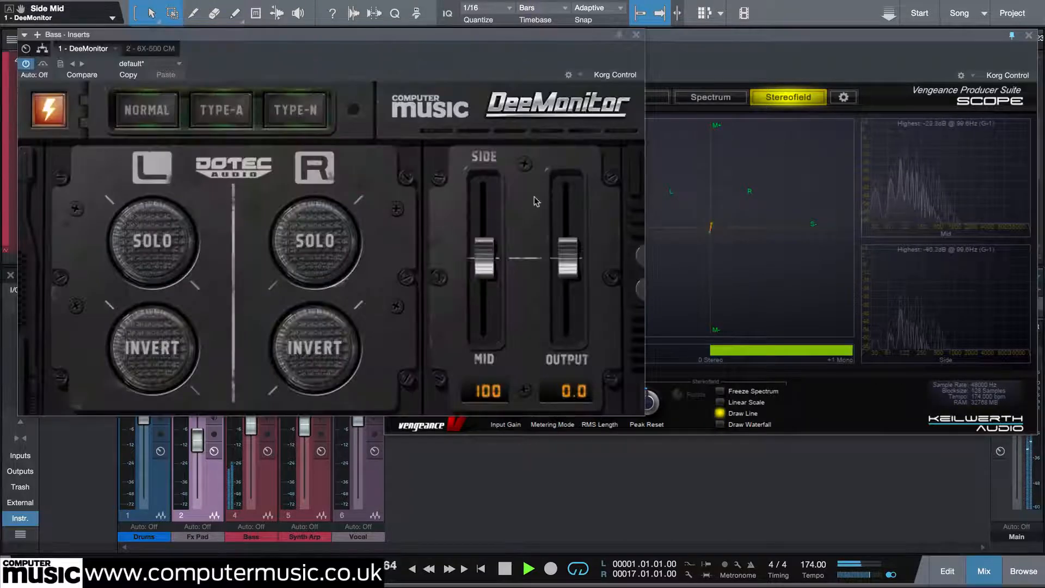
pyautogui.moveTo(483, 261); pyautogui.dragTo(487, 360)
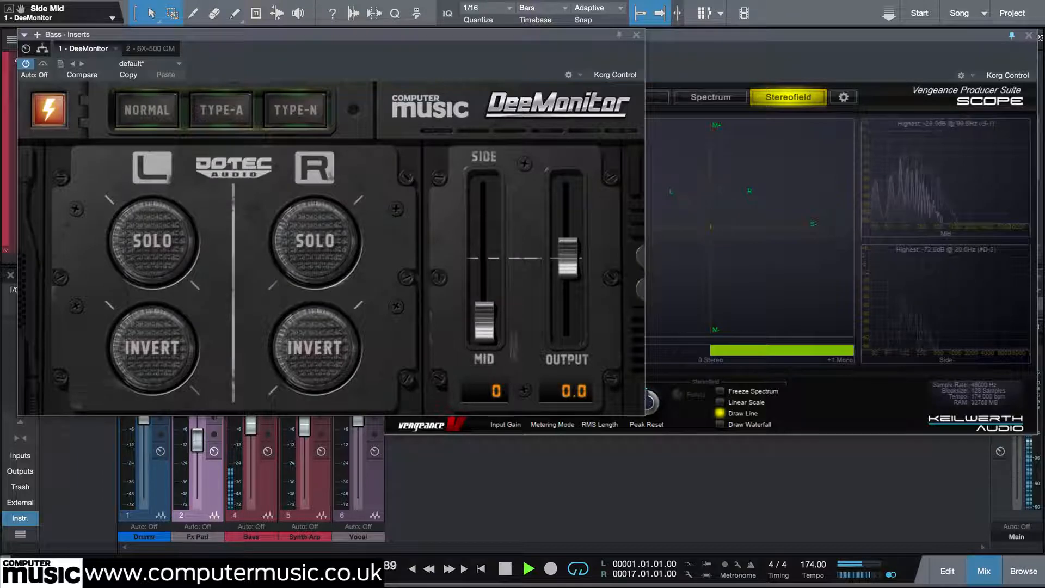
pyautogui.moveTo(511, 38); pyautogui.dragTo(227, 42)
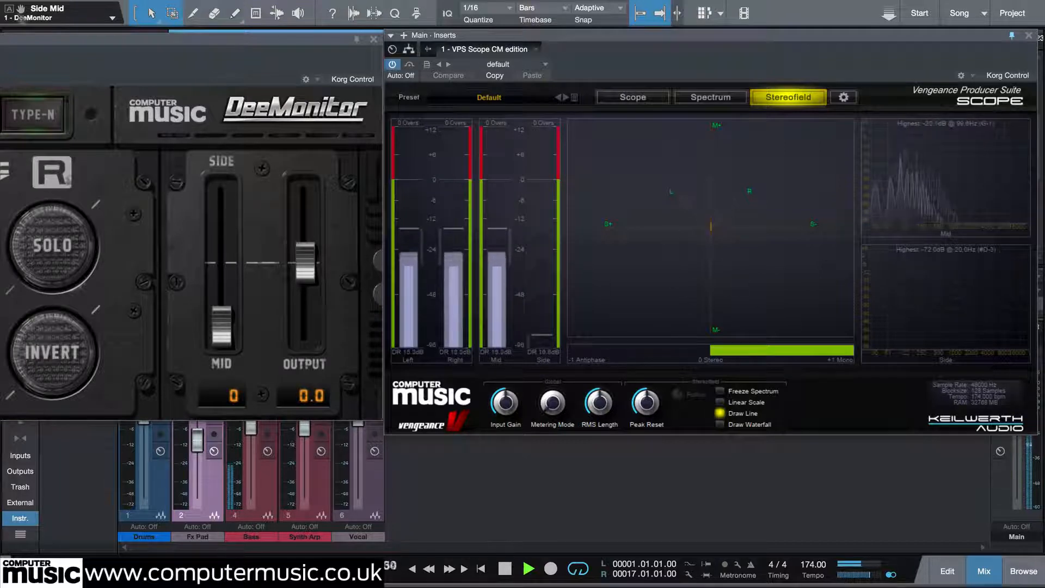
# Increase the low boost on the Bass channel's 6X-500 CM preamp.
pyautogui.moveTo(54, 43); pyautogui.dragTo(408, 55)
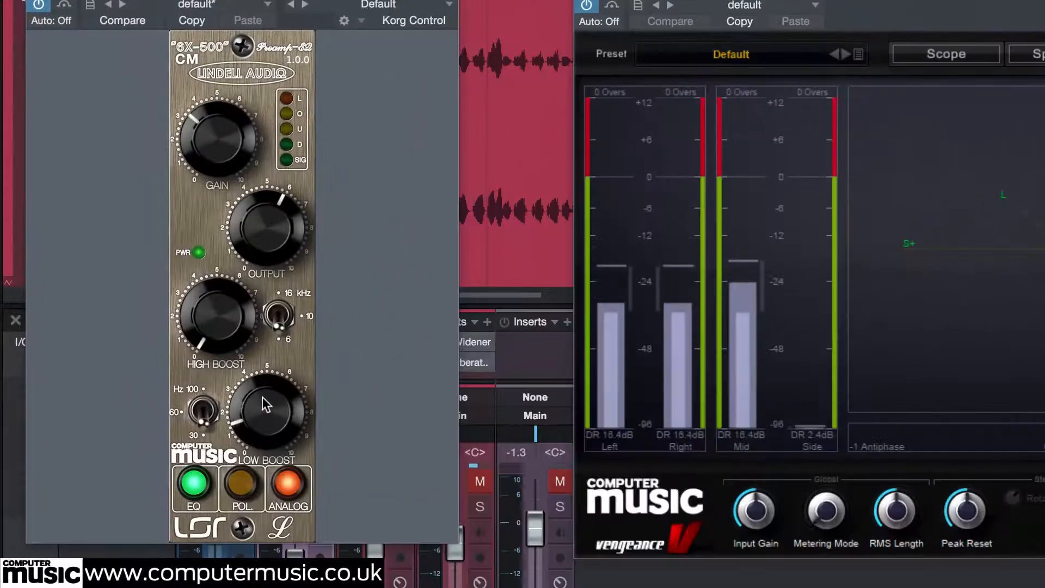
pyautogui.moveTo(265, 378); pyautogui.dragTo(280, 310)
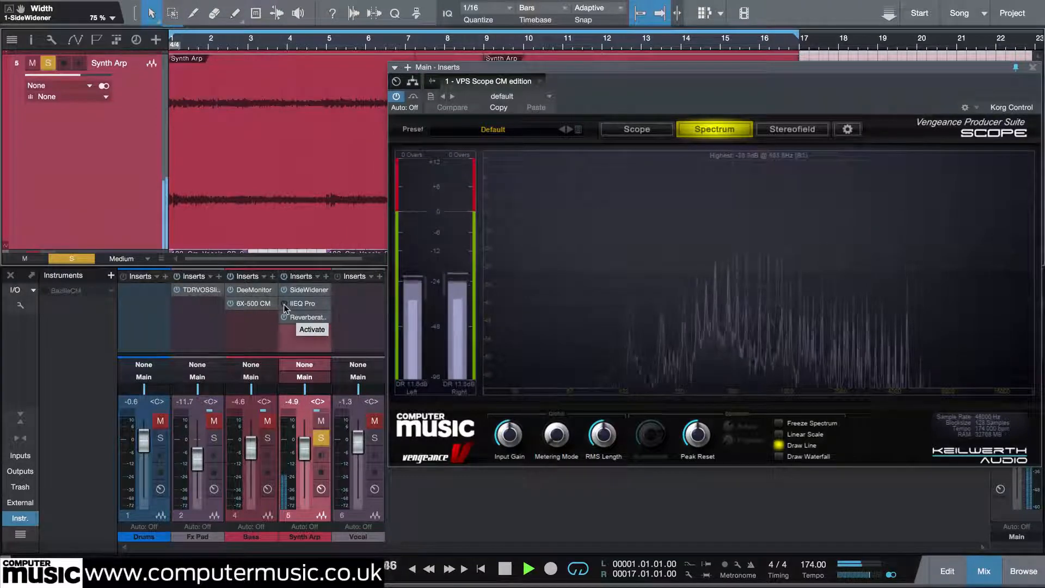
# Activate the IIEQ Pro with its 4769 Hz notch on the Synth Arp channel and close the plugin window.
pyautogui.doubleClick(302, 305)
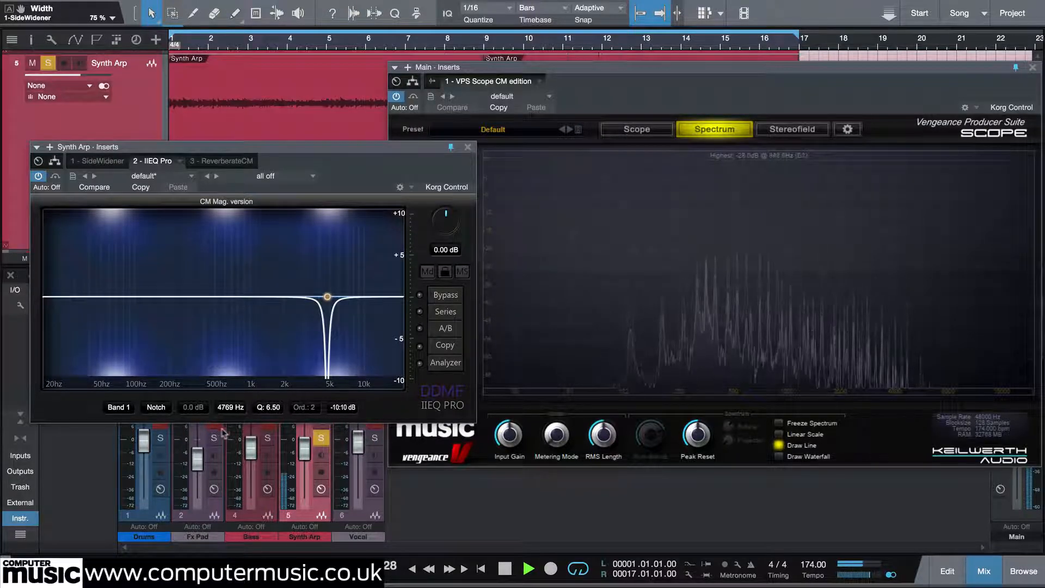
pyautogui.click(38, 176)
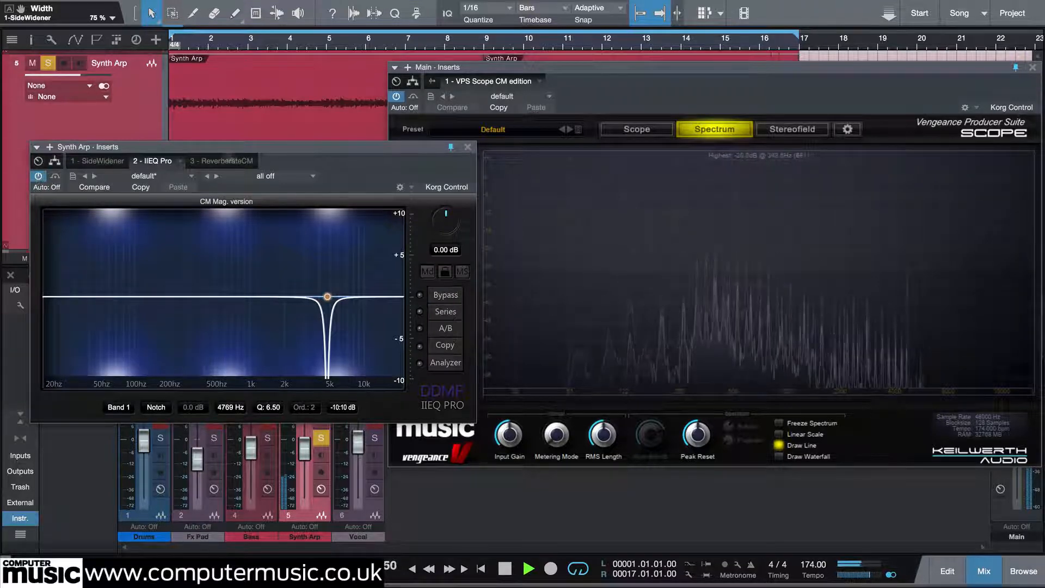
pyautogui.click(467, 148)
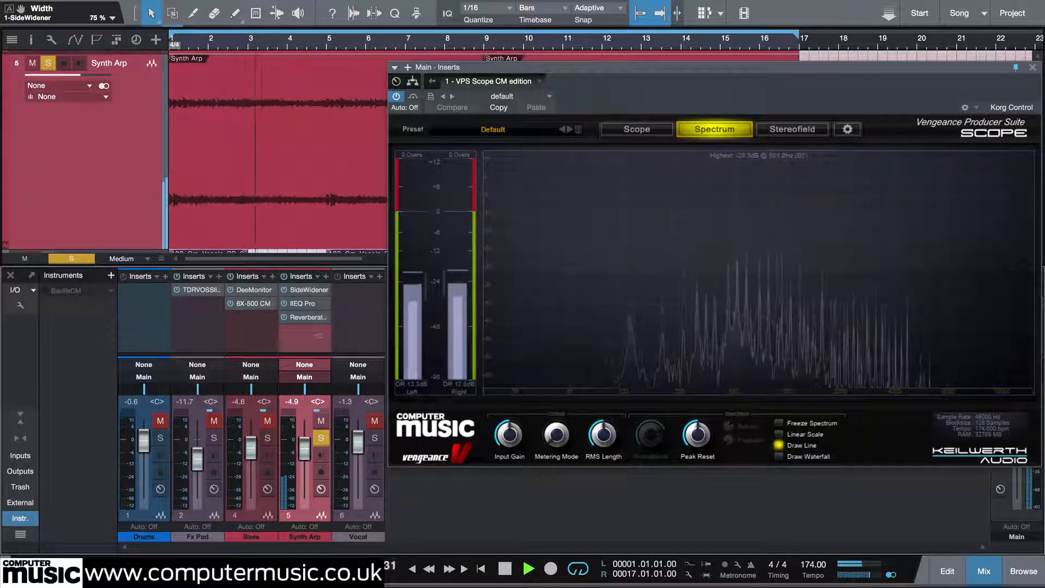
# Reduce the Synth Arp's SideWidener width to 41% while monitoring the Stereofield view.
pyautogui.click(792, 130)
pyautogui.click(299, 292)
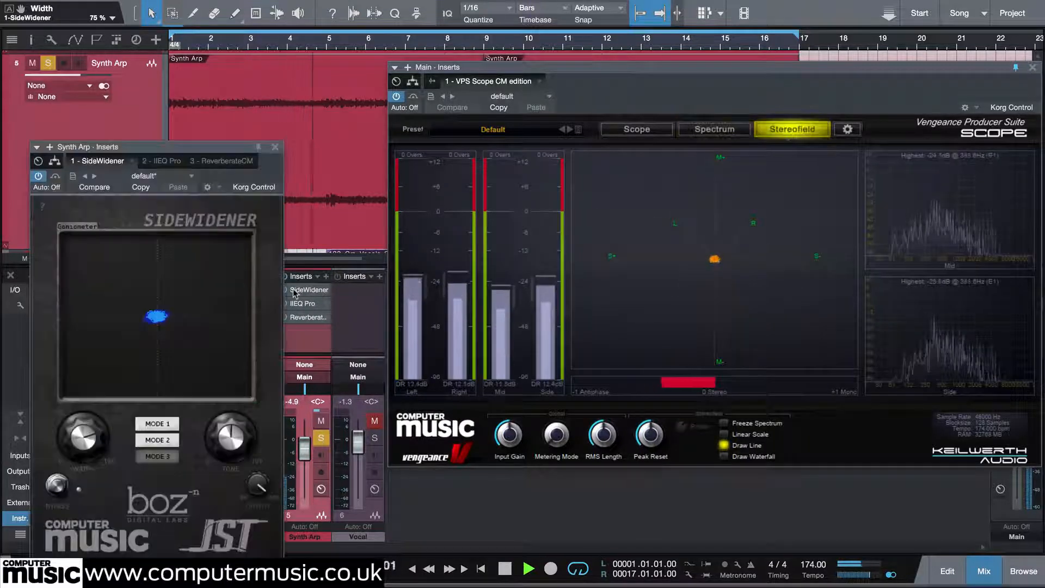
pyautogui.moveTo(80, 440)
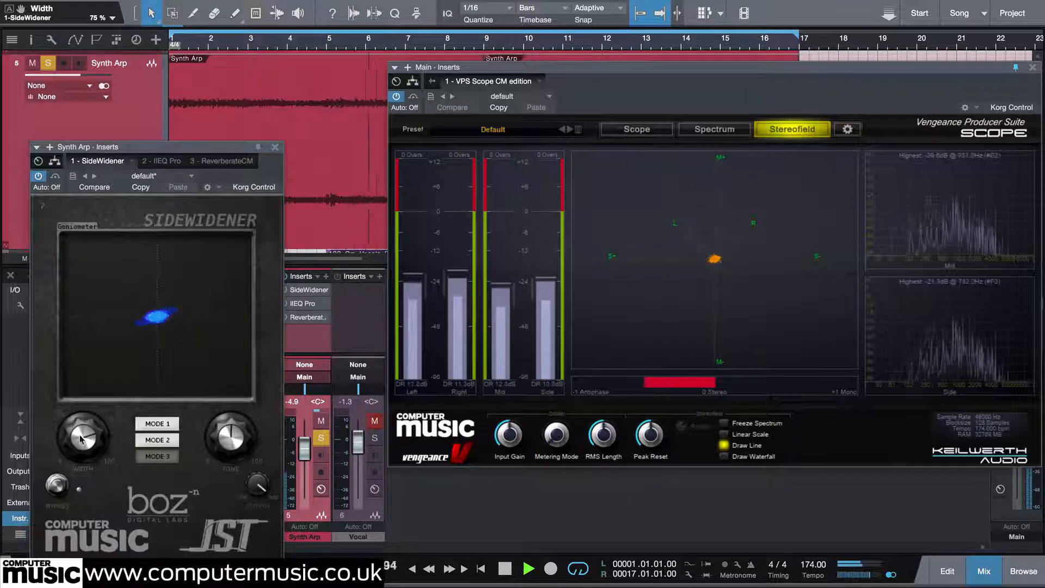
pyautogui.moveTo(80, 440); pyautogui.dragTo(73, 526)
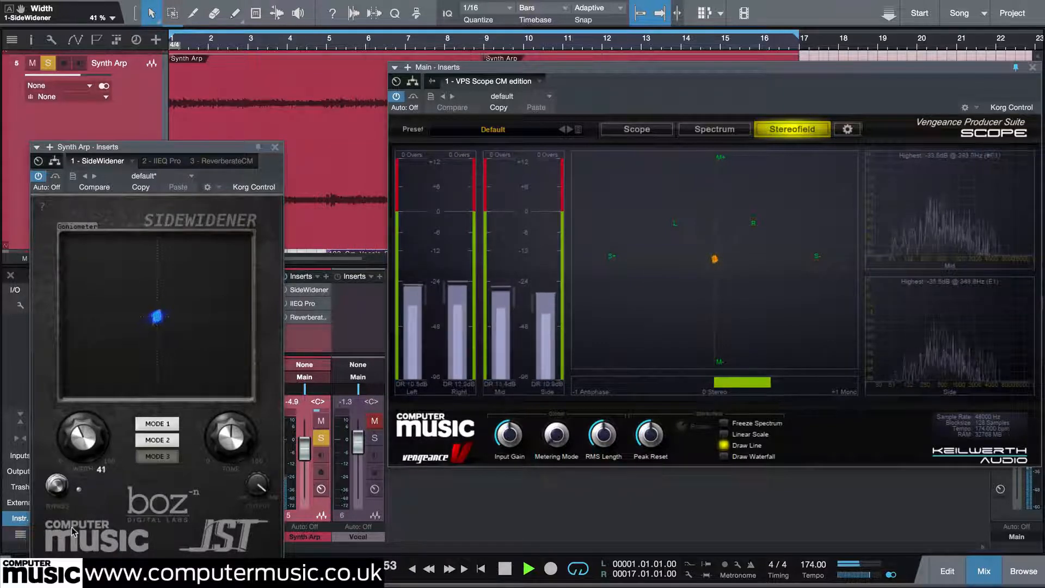